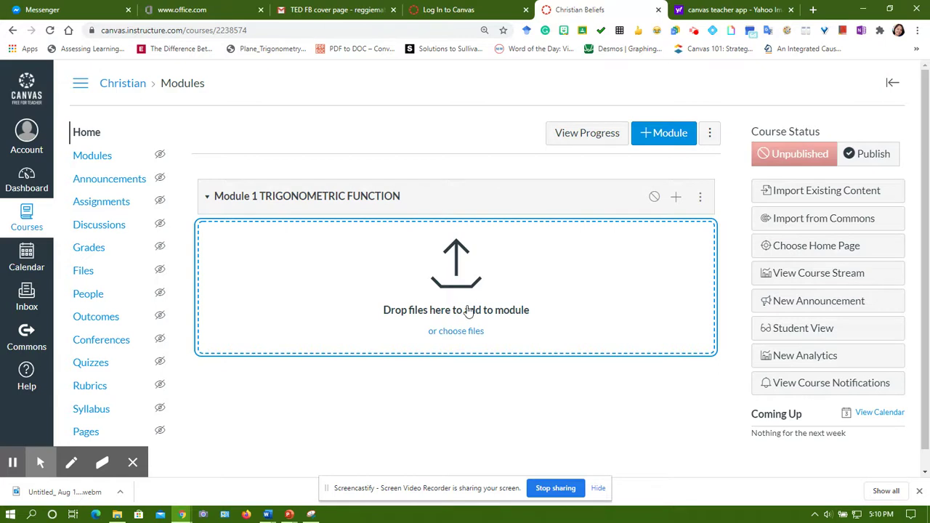
Step: Rename the Desktop file Classroom-Program-2021 as DEVOTIONAL and upload it to Module 1 TRIGONOMETRIC FUNCTION
left_click(463, 333)
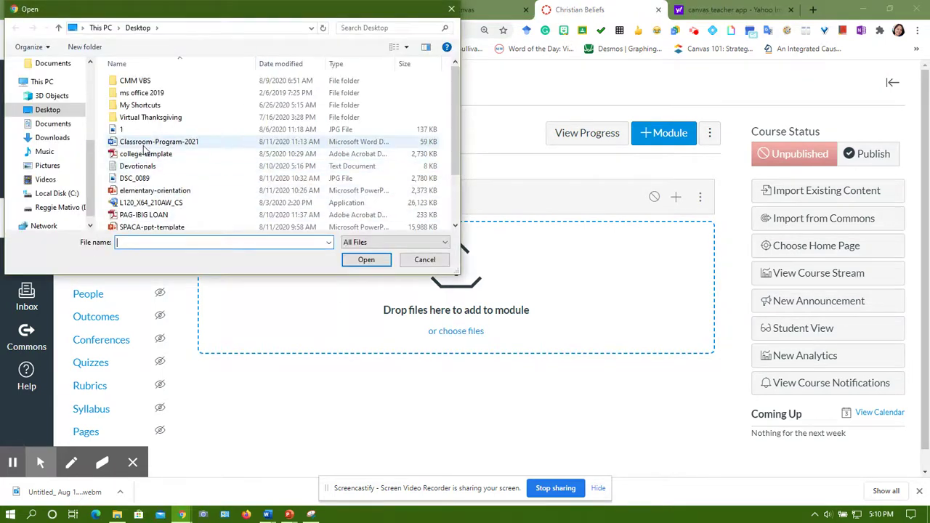
left_click(141, 142)
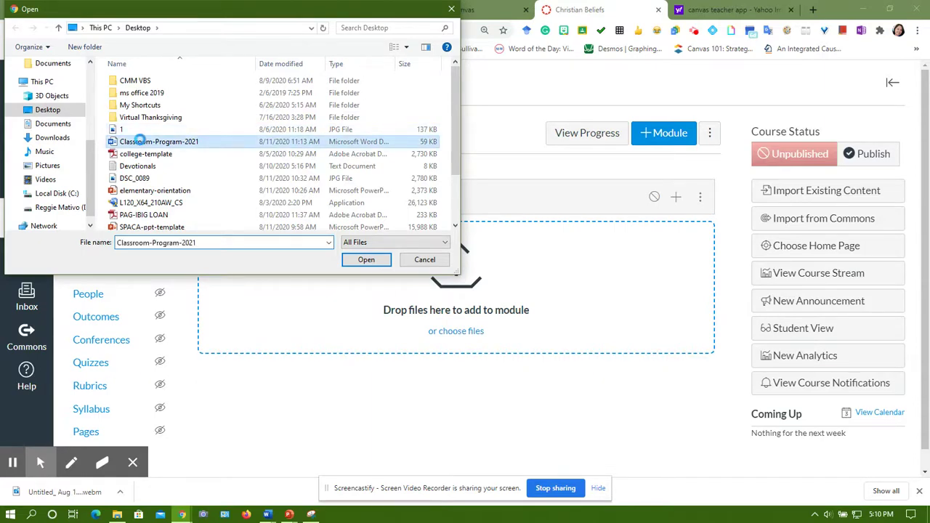
right_click(141, 141)
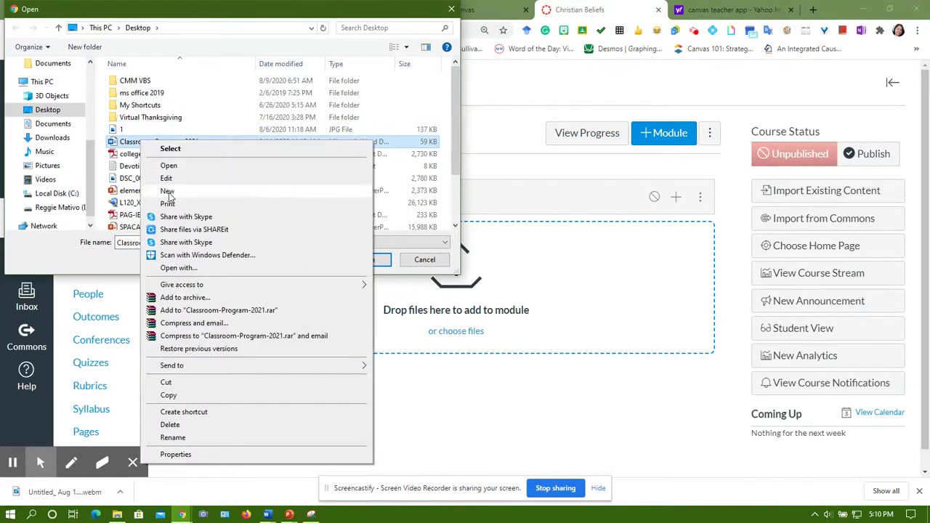
left_click(175, 438)
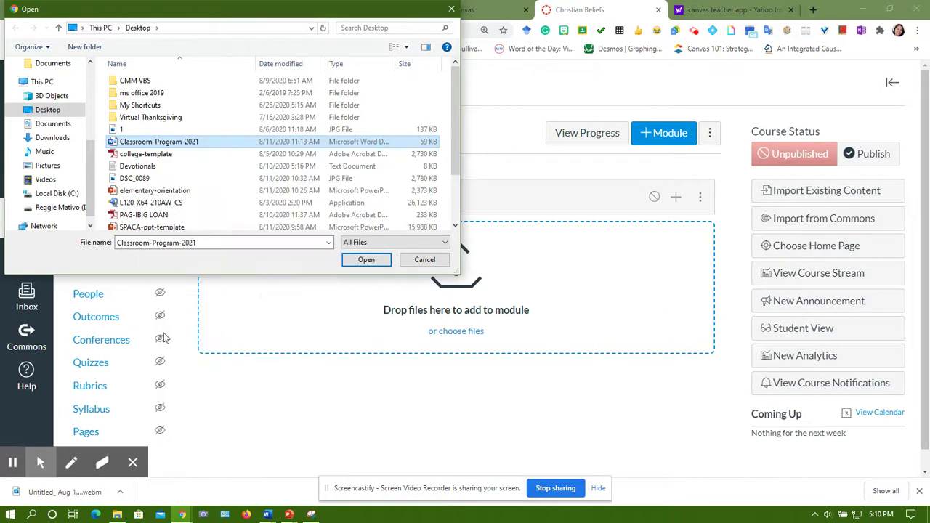
type("D")
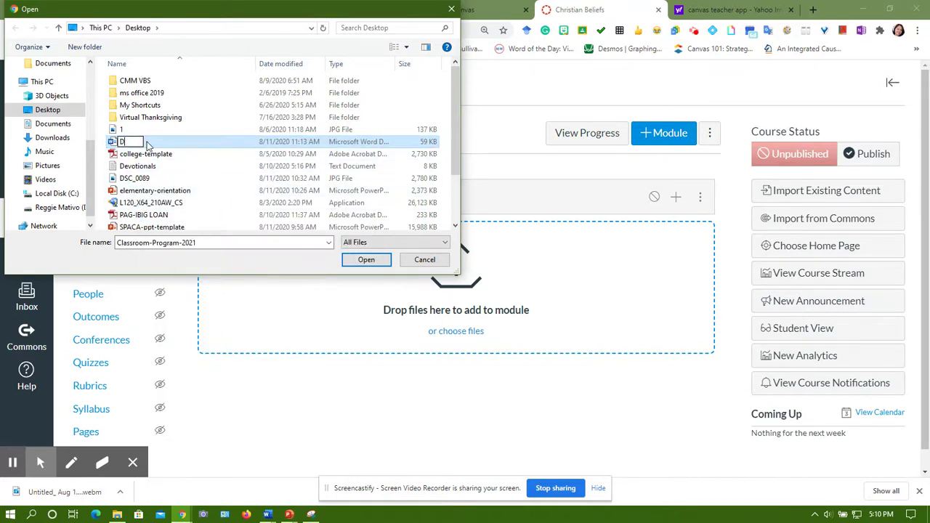
type("EVOTIONAL")
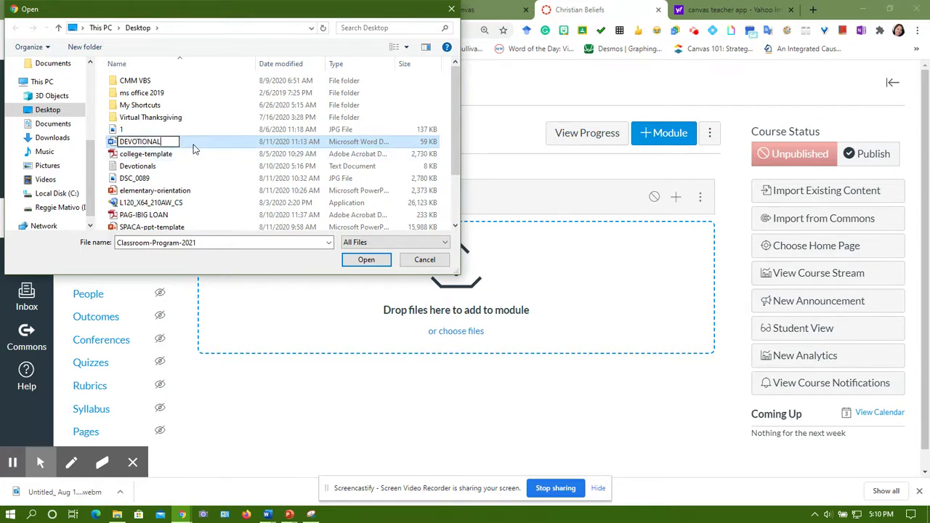
key("Return")
left_click(368, 260)
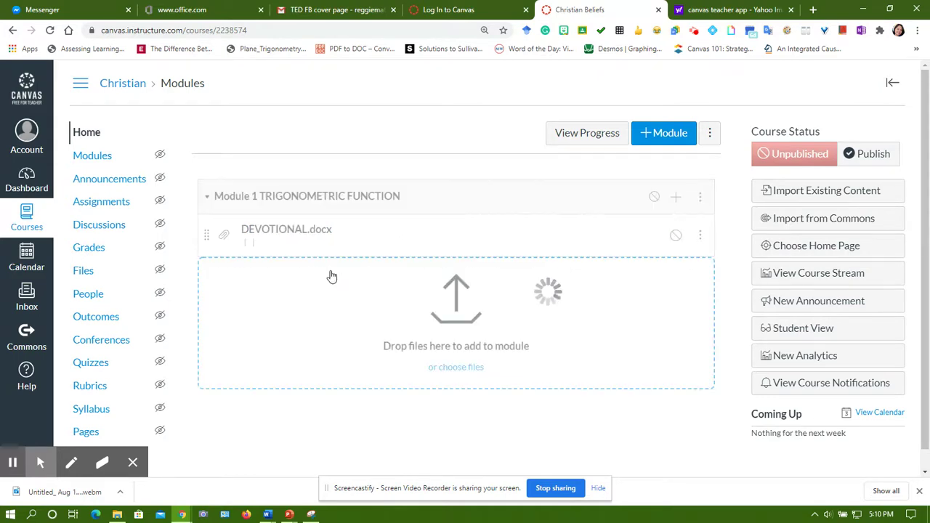
Step: Choose another file for Module 1, renaming the elementary-orientation presentation on the Desktop as START - OFF
left_click(455, 324)
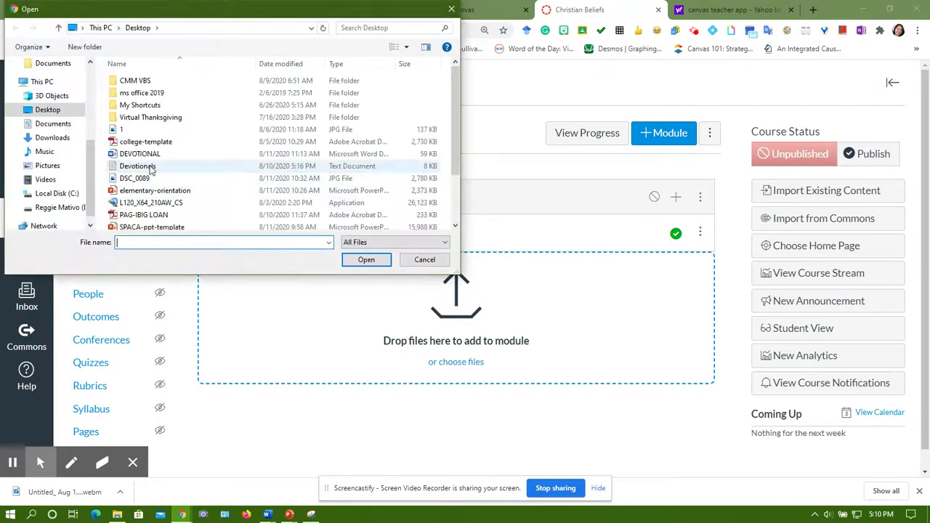
left_click(140, 154)
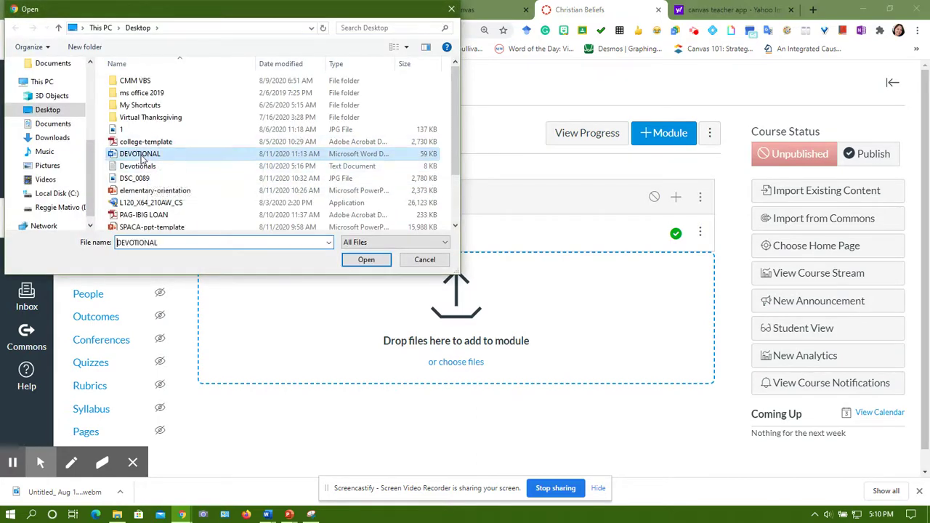
right_click(143, 159)
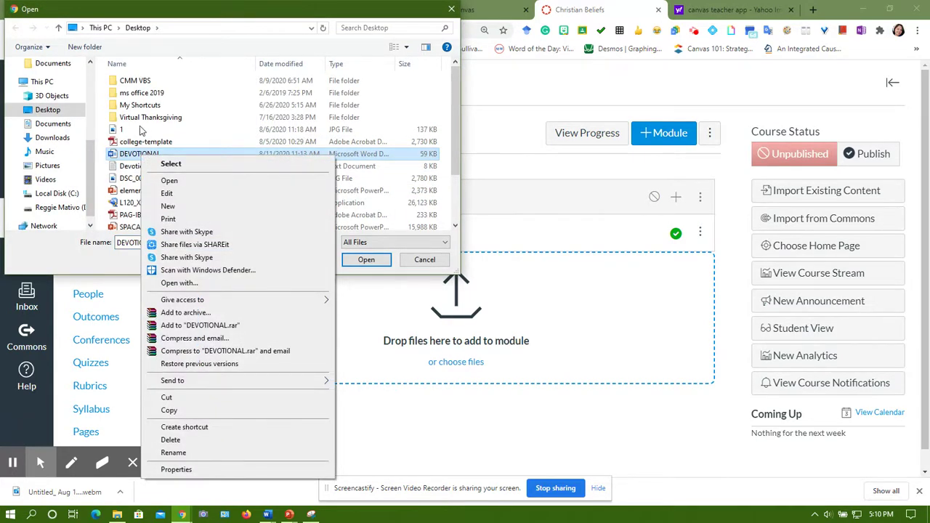
left_click(129, 191)
right_click(129, 192)
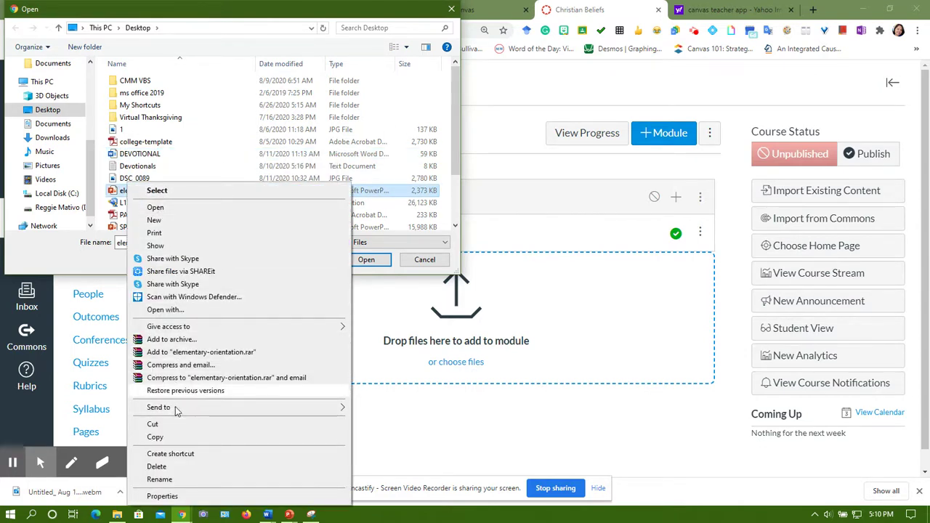
left_click(176, 480)
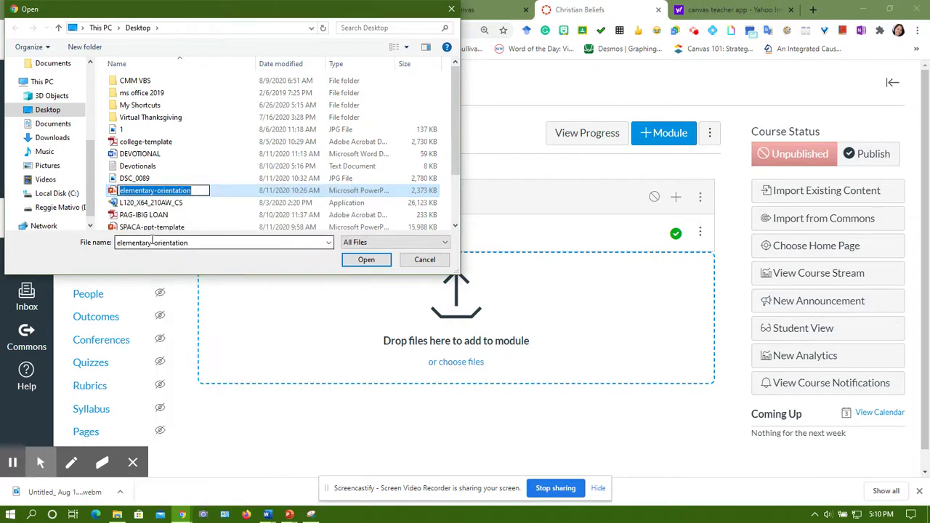
type("START")
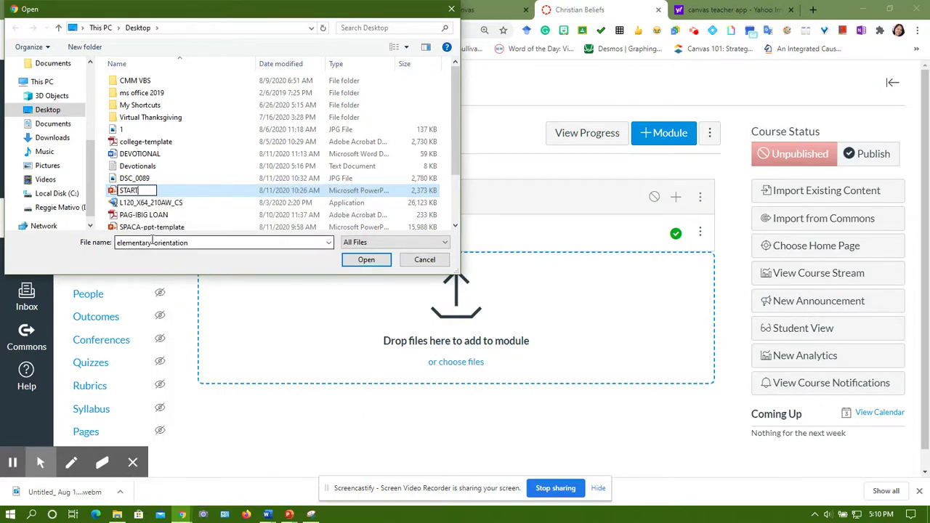
type(" - OFF")
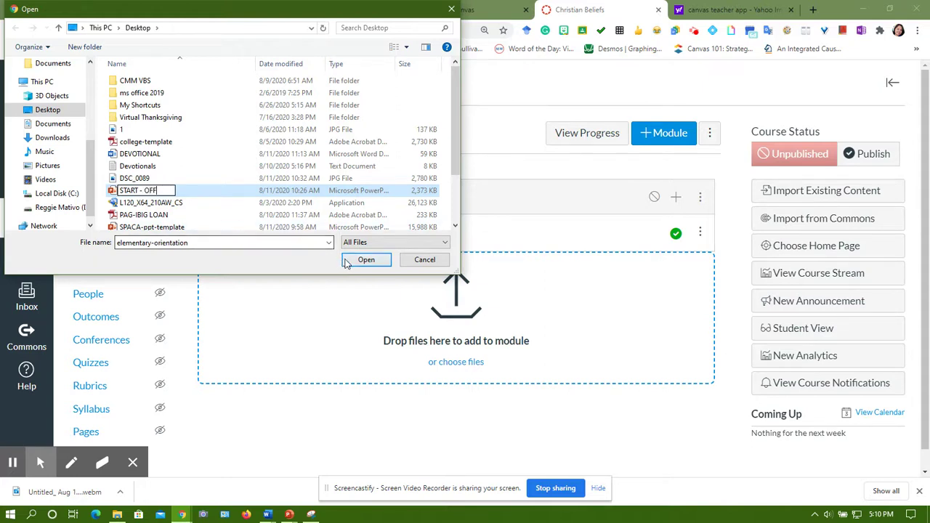
key("Return")
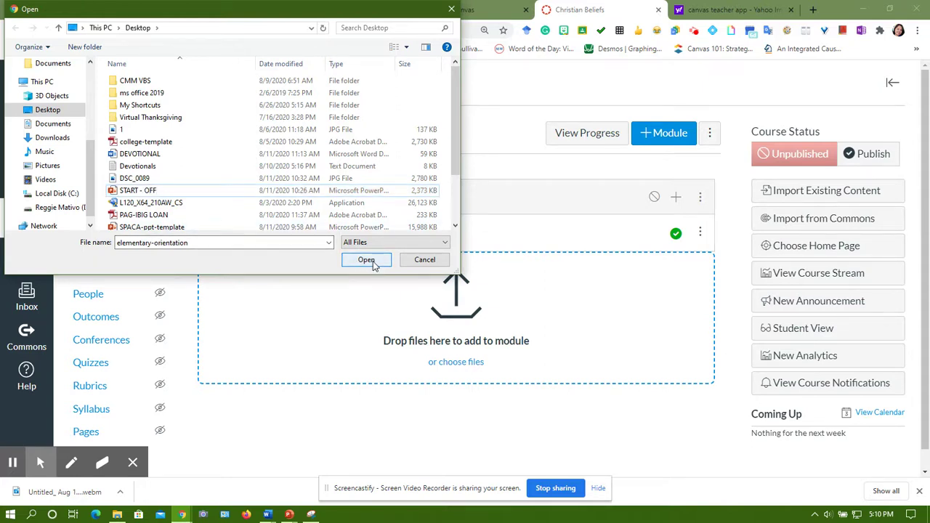
Step: Upload the START - OFF presentation to Module 1 TRIGONOMETRIC FUNCTION
left_click(372, 264)
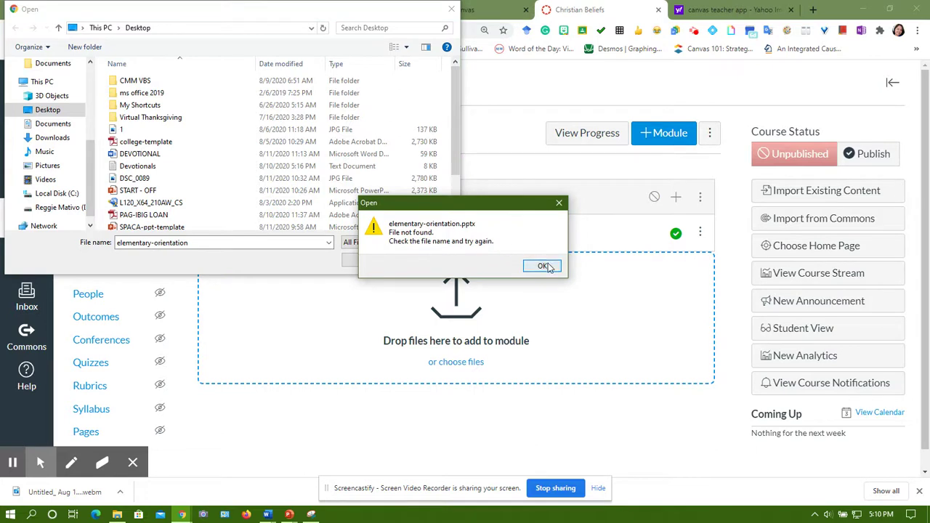
left_click(544, 267)
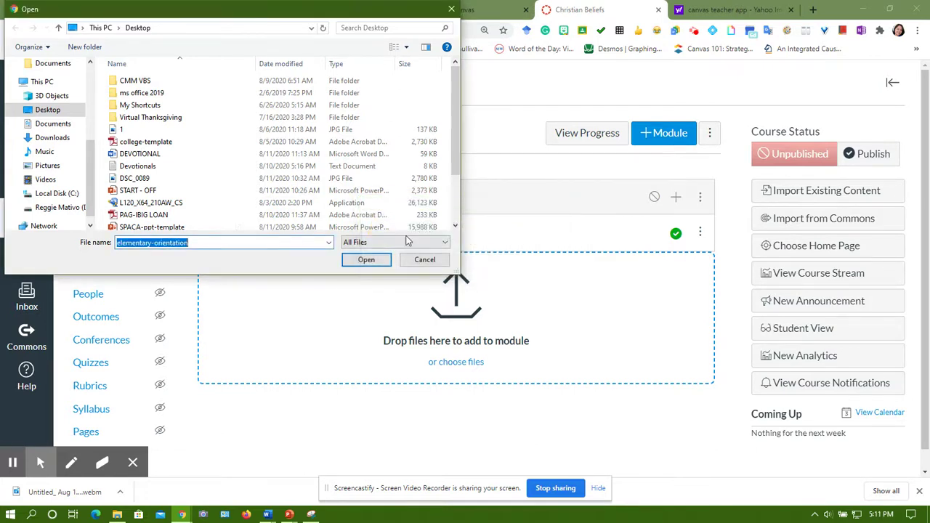
left_click(157, 228)
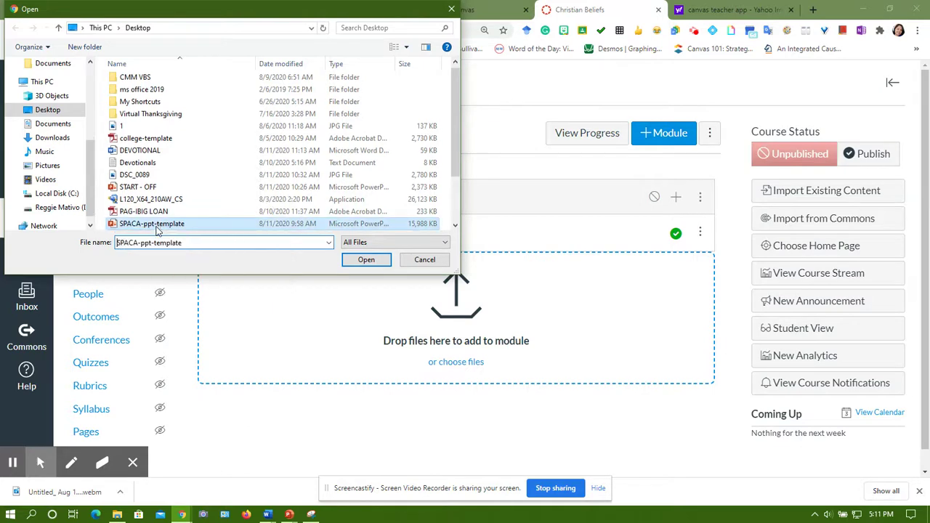
left_click(143, 188)
left_click(363, 260)
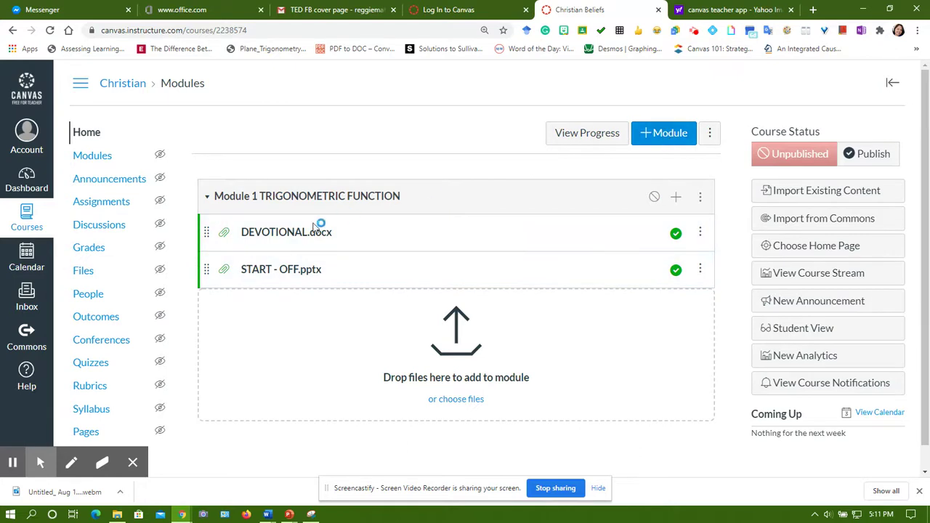
Step: Add a module named Module 2 ANALYTIC TRIGONOMETRY with Module 1 TRIGONOMETRIC FUNCTION as its prerequisite
left_click(669, 136)
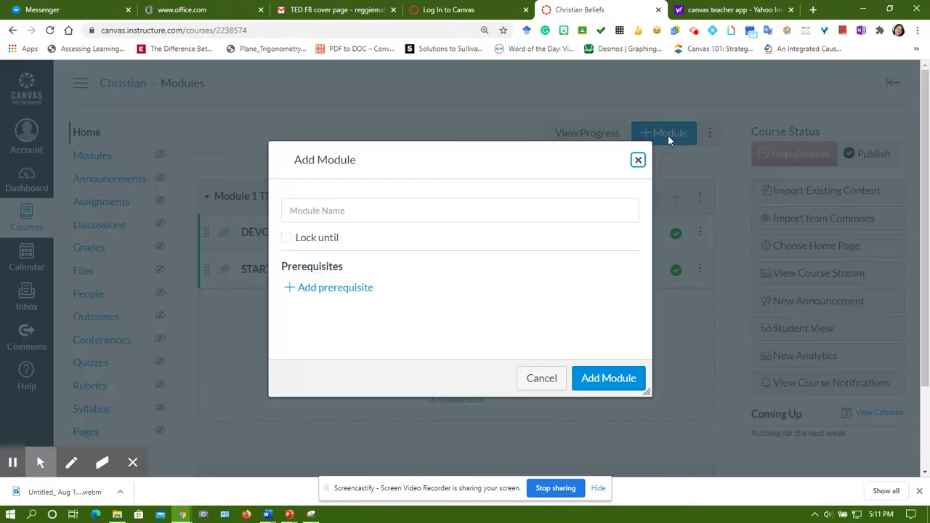
left_click(333, 215)
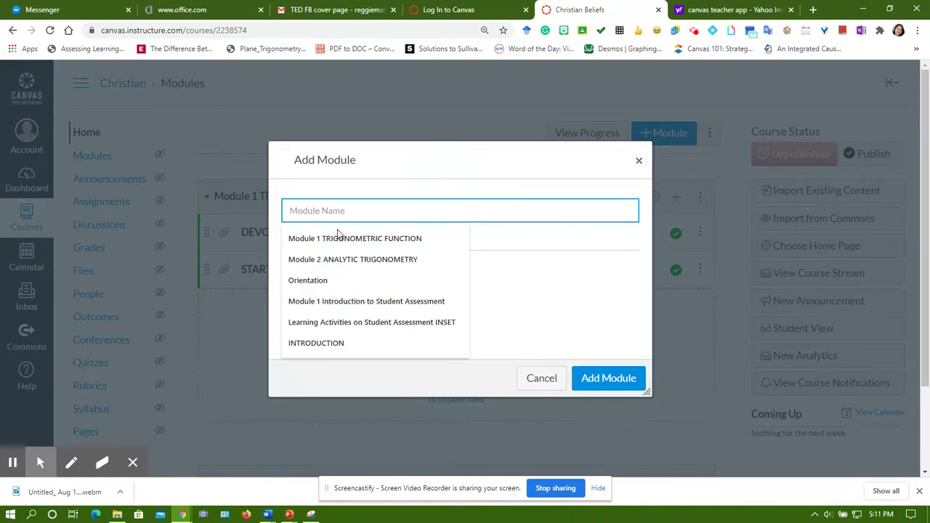
left_click(339, 260)
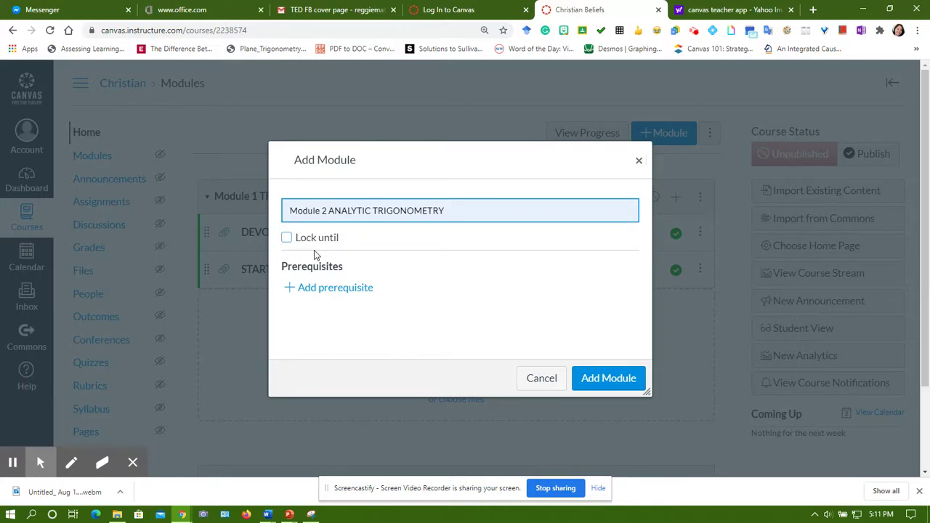
left_click(326, 290)
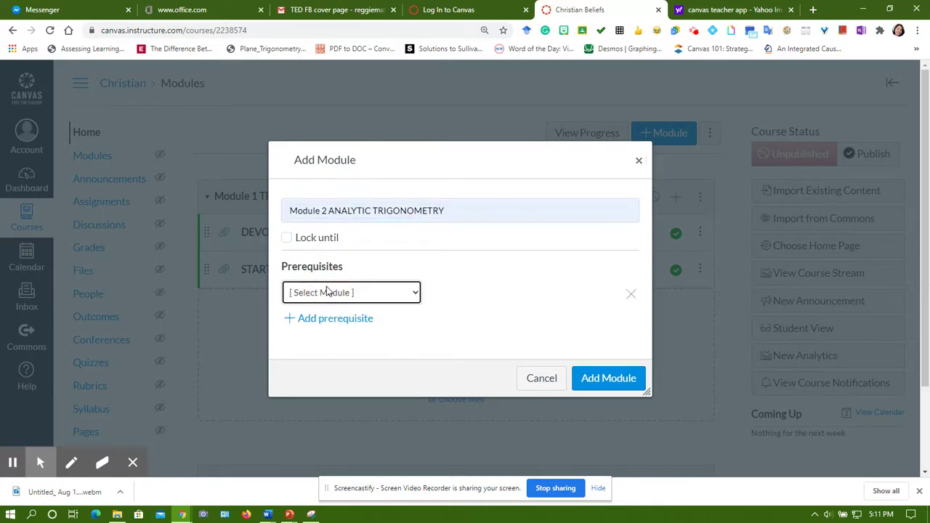
left_click(411, 294)
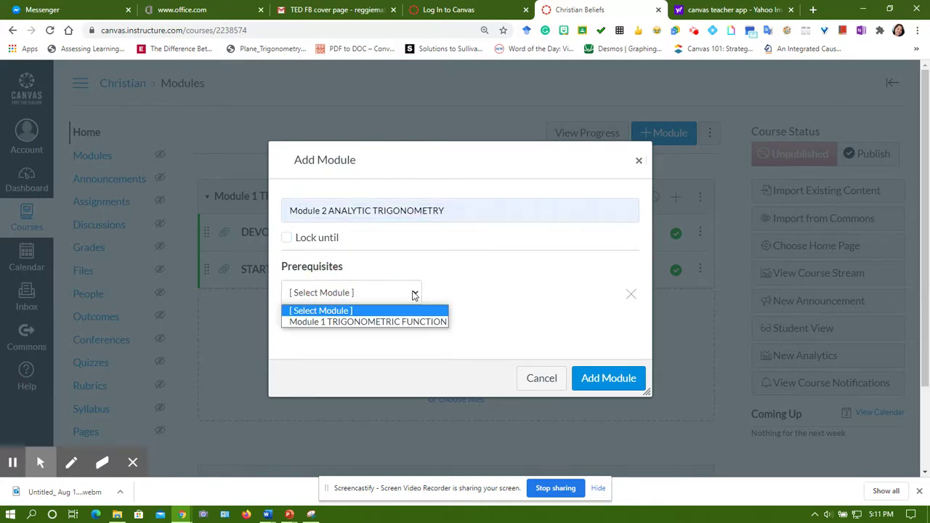
left_click(390, 320)
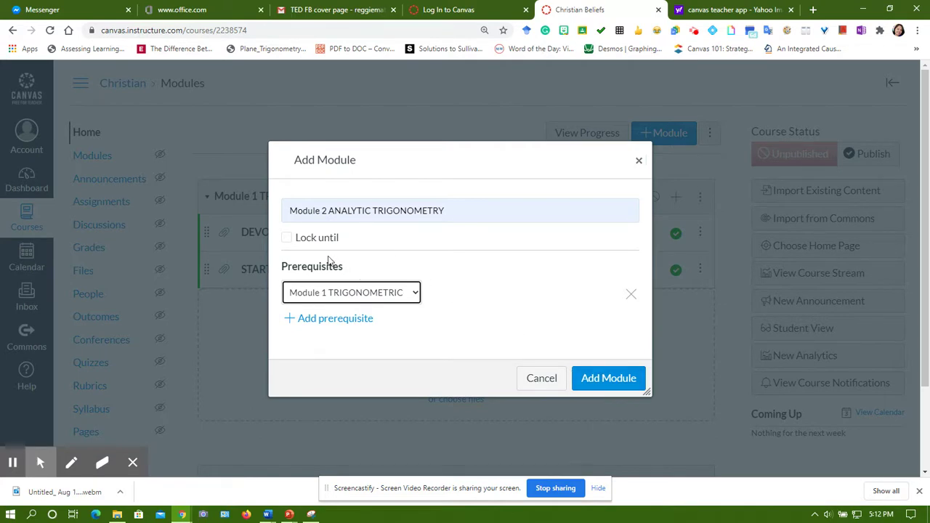
left_click(609, 379)
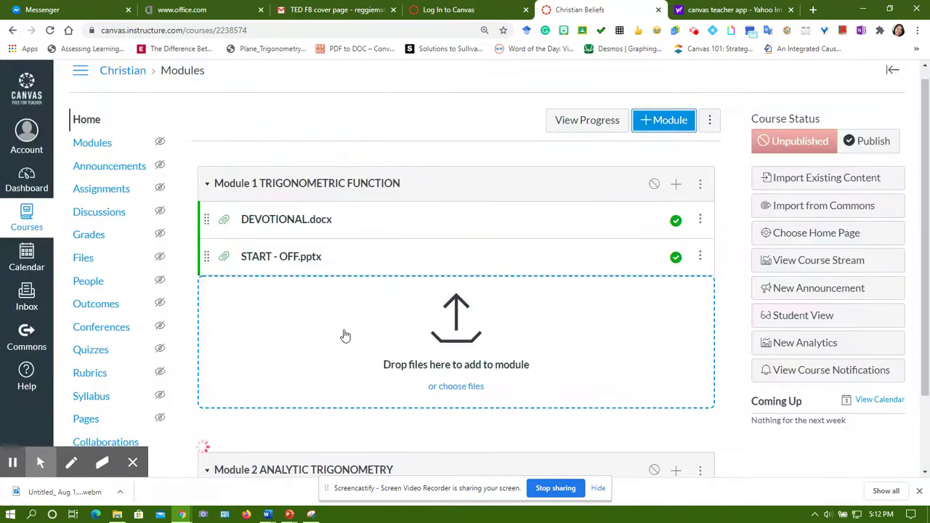
Step: Add a new page named DEVOTIONAL to Module 2 ANALYTIC TRIGONOMETRY, indented 1 level
scroll(347, 334, "down", 3)
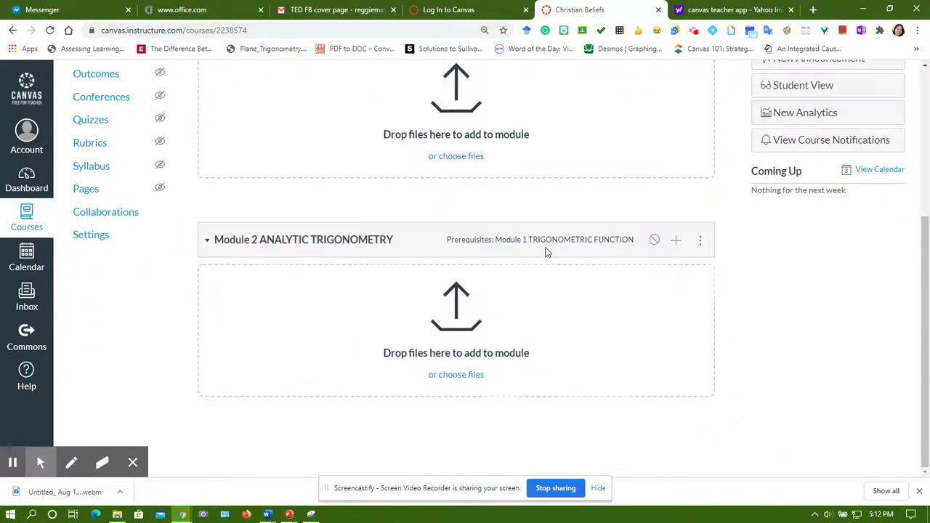
left_click(676, 241)
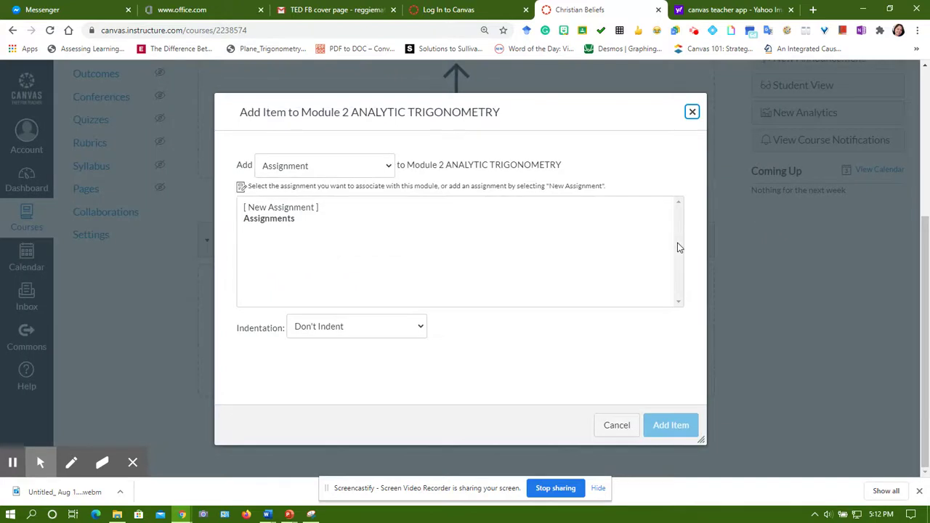
left_click(389, 169)
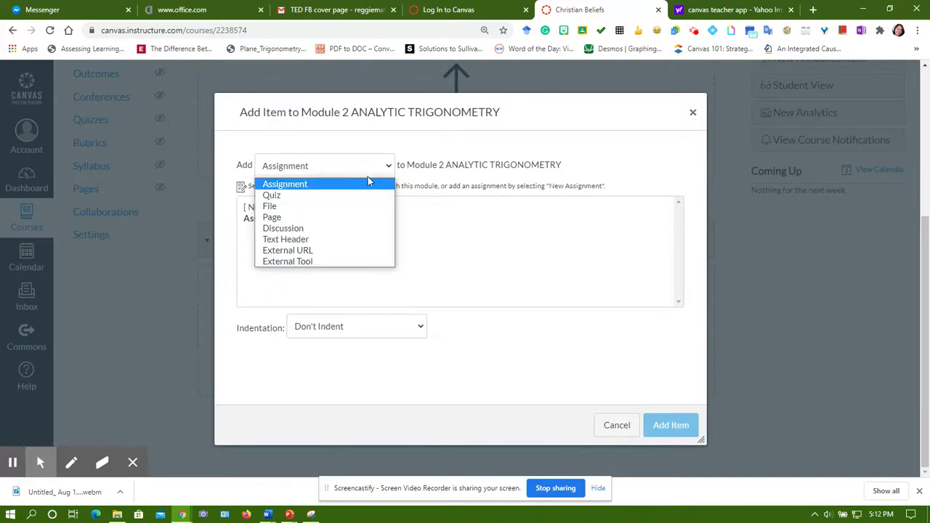
left_click(283, 219)
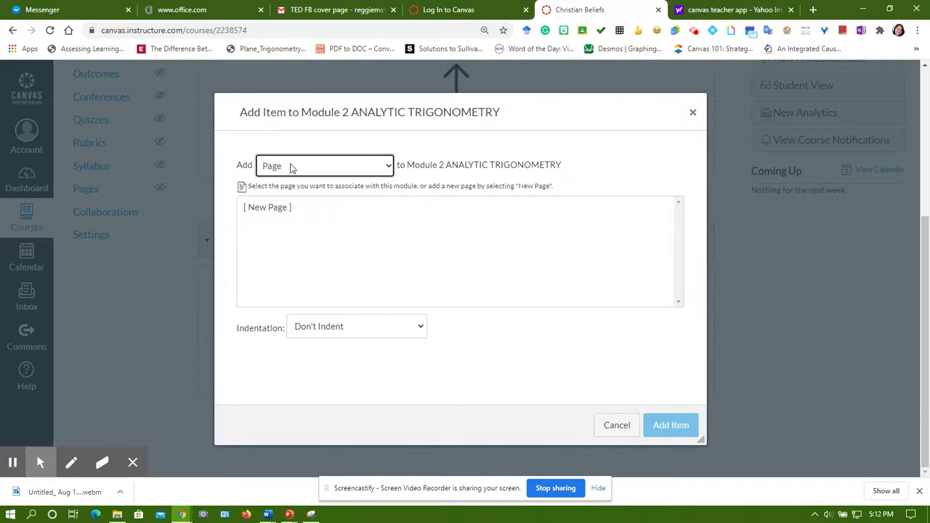
left_click(289, 166)
left_click(273, 215)
left_click(268, 209)
left_click(318, 332)
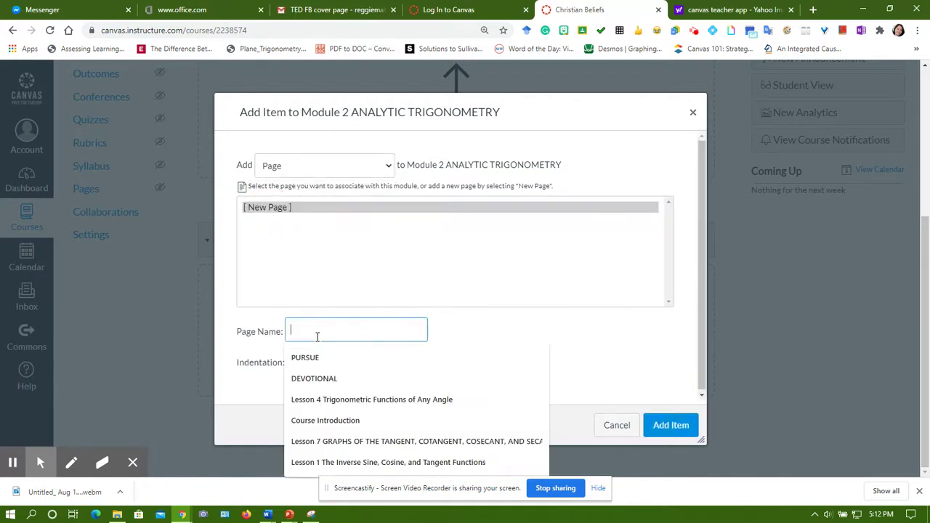
left_click(333, 381)
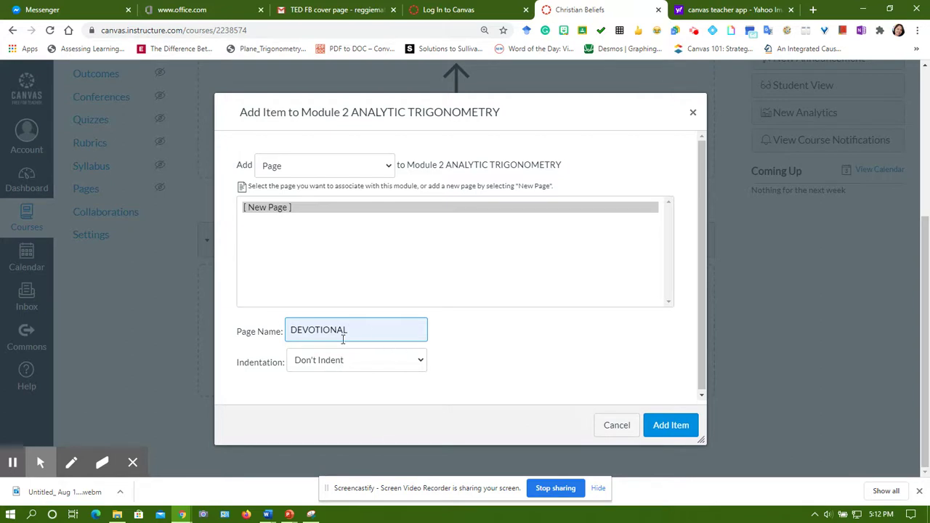
left_click(418, 361)
left_click(367, 391)
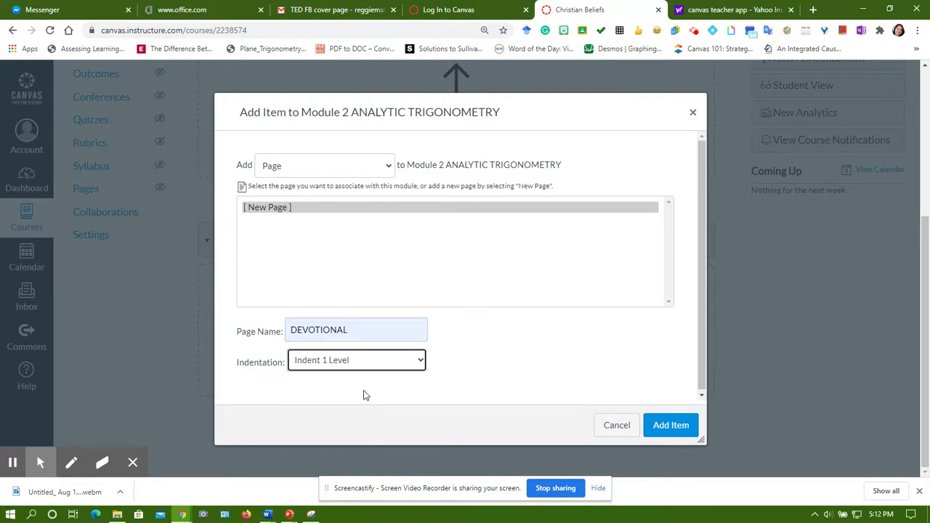
left_click(670, 425)
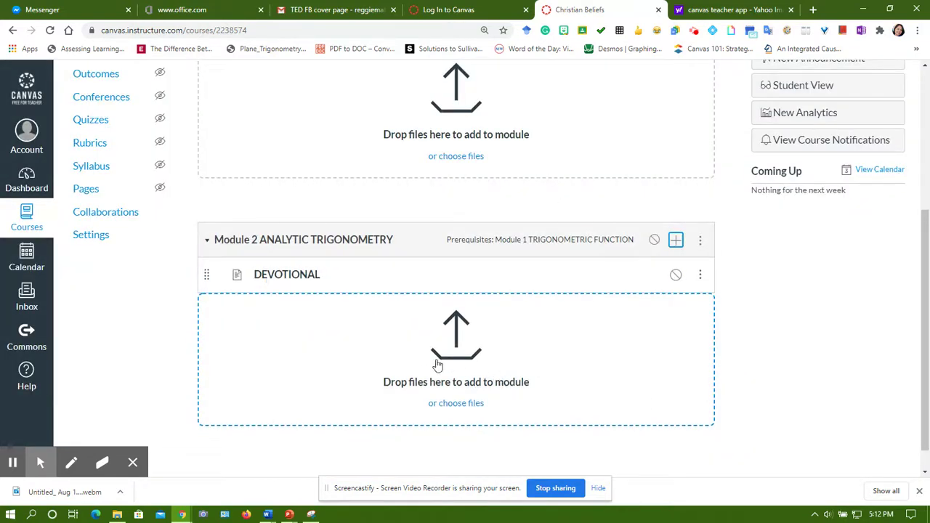
Step: Add a new quiz named START - OFF to Module 2 ANALYTIC TRIGONOMETRY, in the Assignments group and indented 1 level
left_click(676, 241)
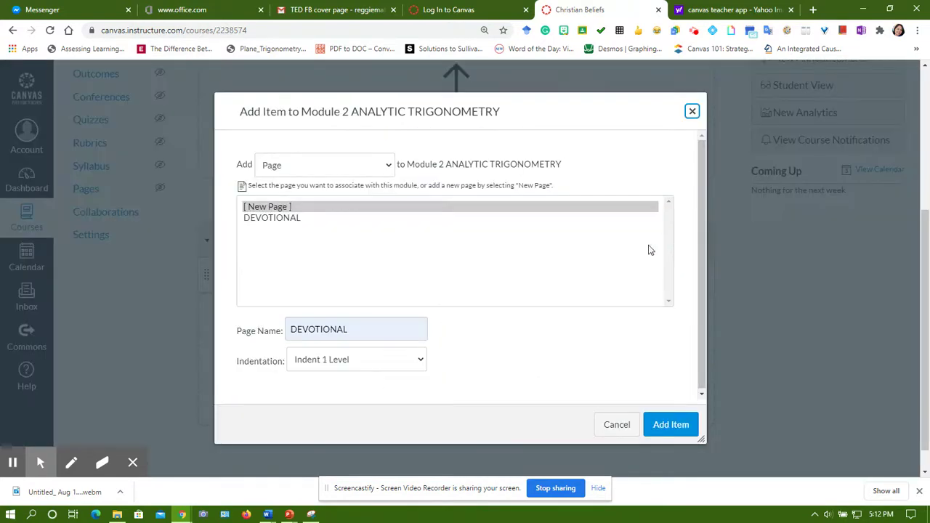
left_click(385, 167)
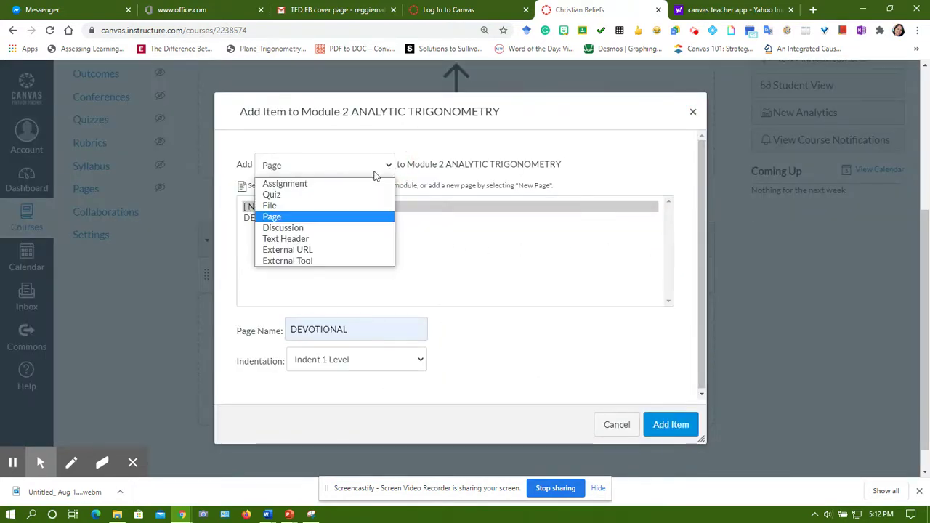
left_click(300, 195)
left_click(287, 225)
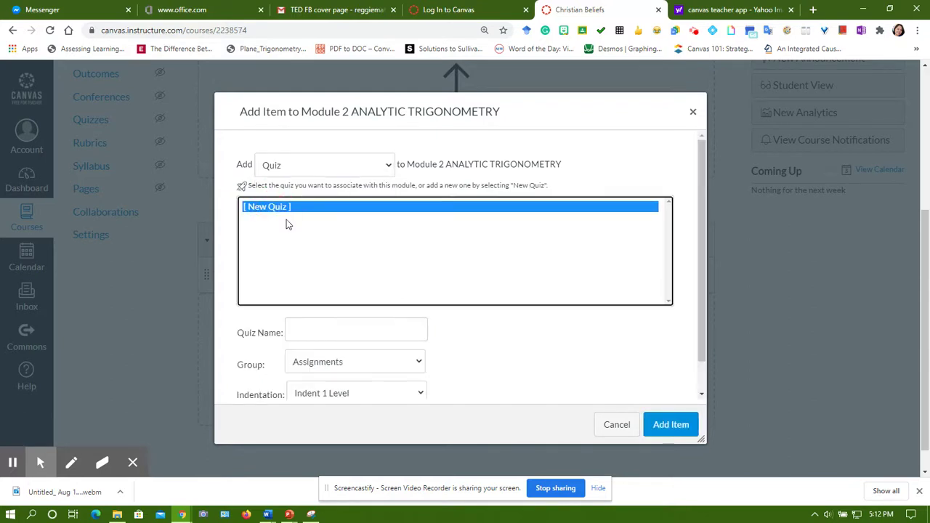
left_click(328, 329)
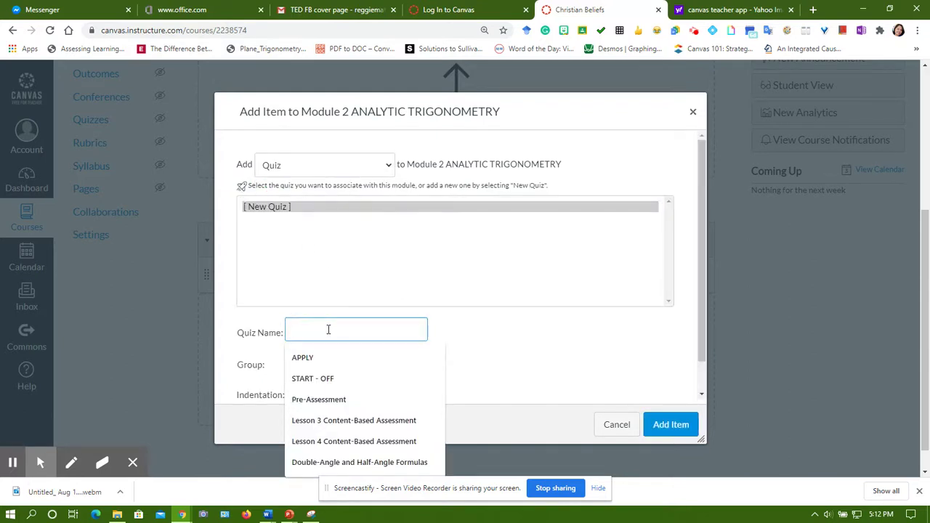
left_click(339, 379)
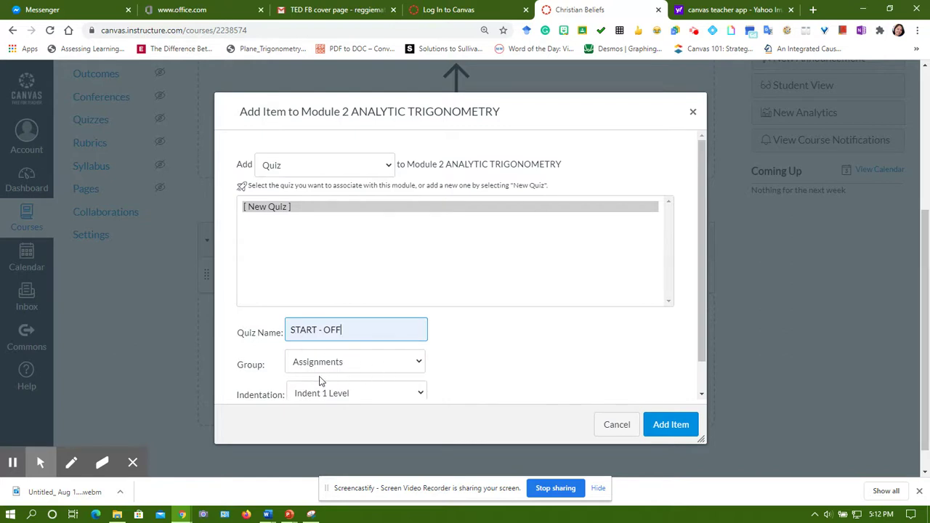
left_click(663, 422)
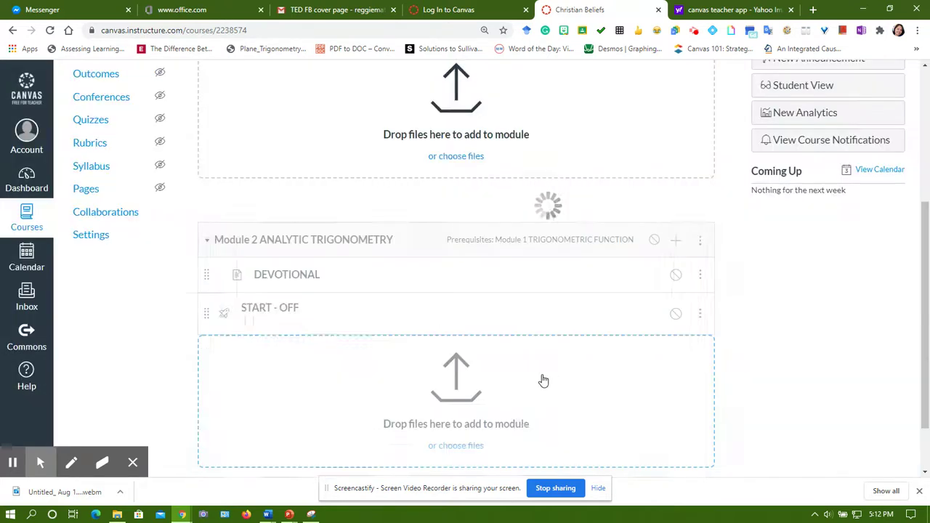
Step: Add a new page named PURSUE to Module 2 ANALYTIC TRIGONOMETRY, indented 1 level
scroll(509, 364, "down", 1)
left_click(675, 178)
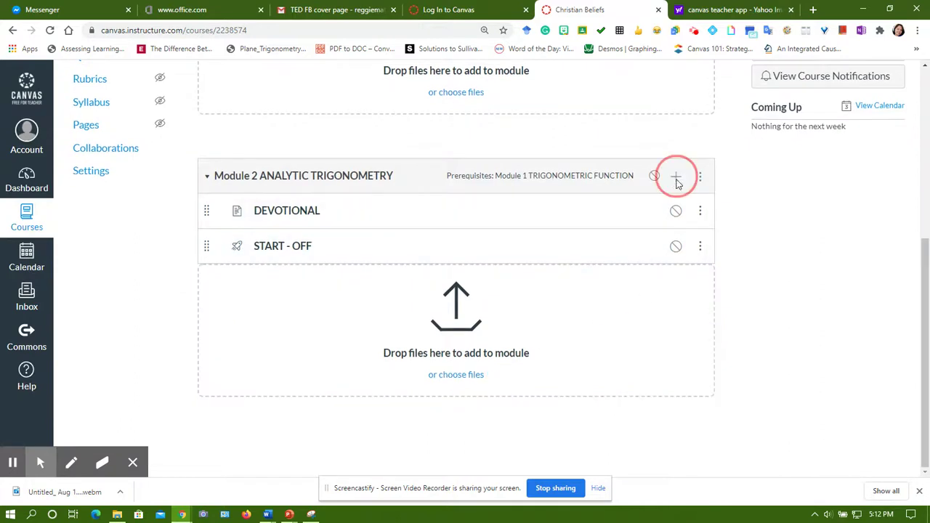
left_click(387, 167)
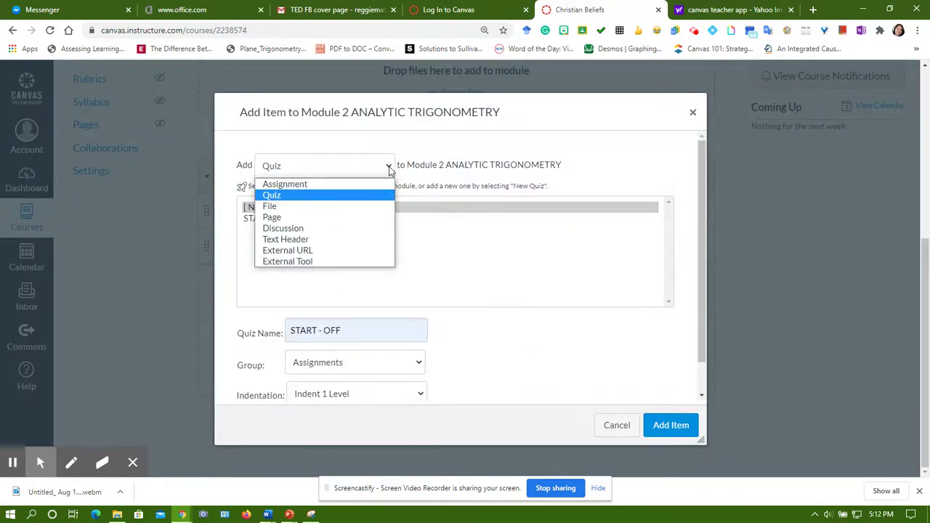
left_click(340, 221)
left_click_drag(377, 331, 291, 329)
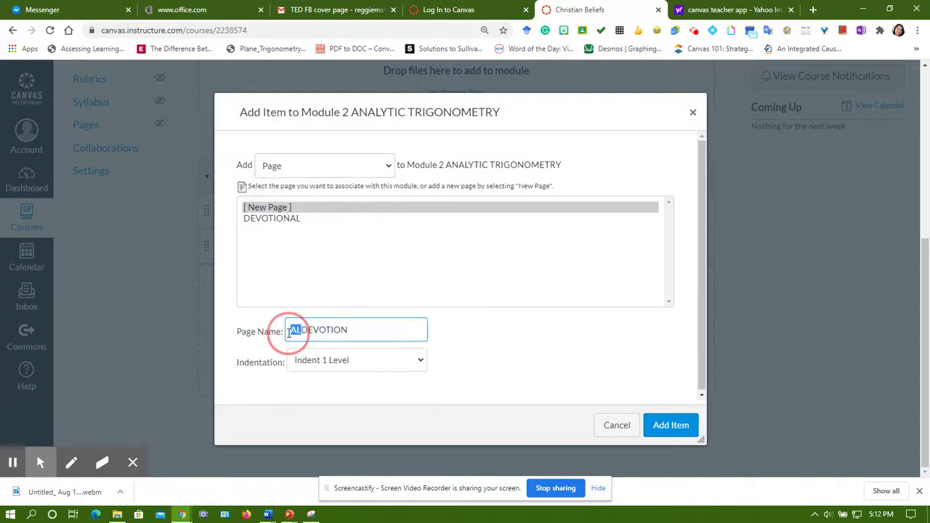
double_click(333, 331)
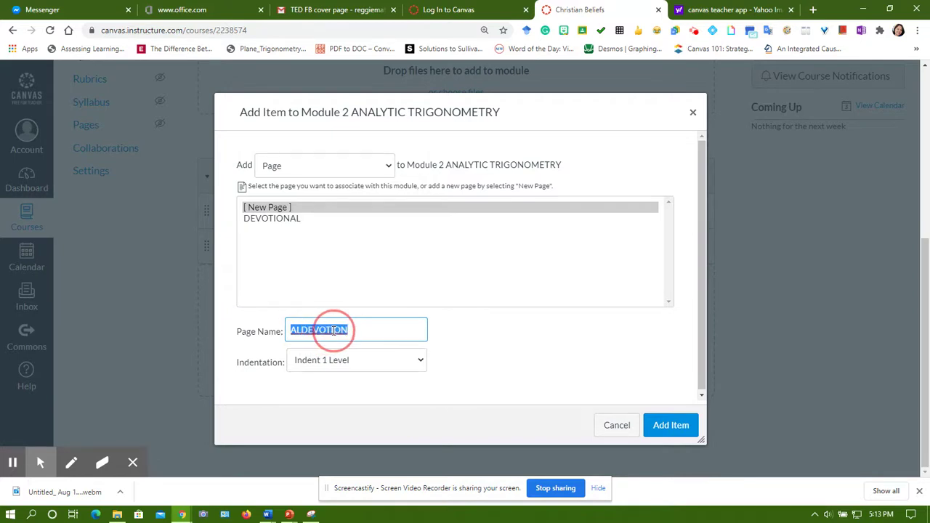
type("PURSUE")
left_click(304, 357)
left_click(657, 411)
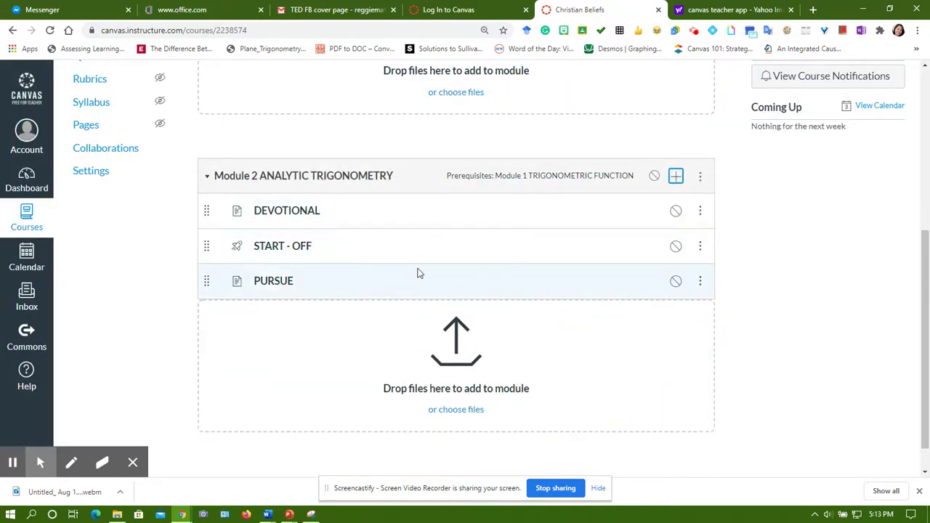
Step: Add a new page named PURSUE Activity to Module 2 ANALYTIC TRIGONOMETRY and increase its indent so it sits beneath PURSUE
left_click(677, 179)
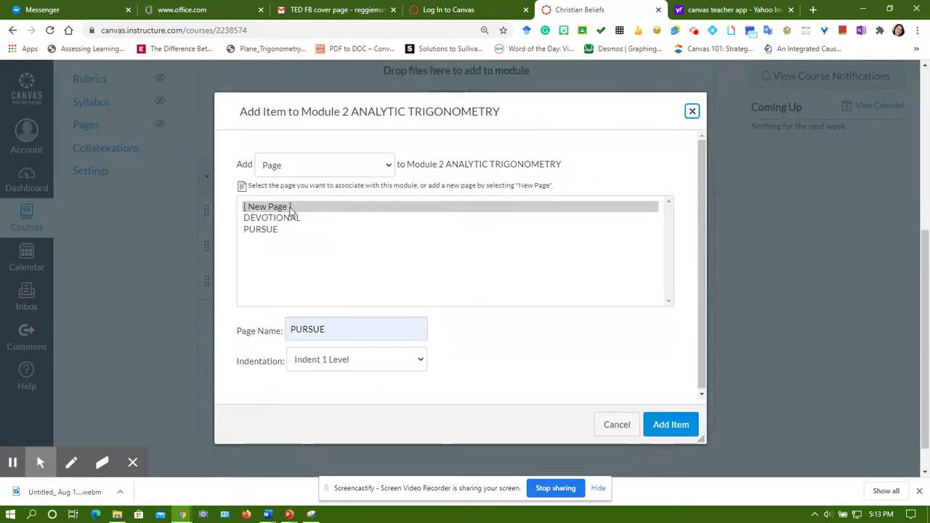
left_click(332, 328)
left_click(291, 209)
left_click_drag(332, 327, 285, 331)
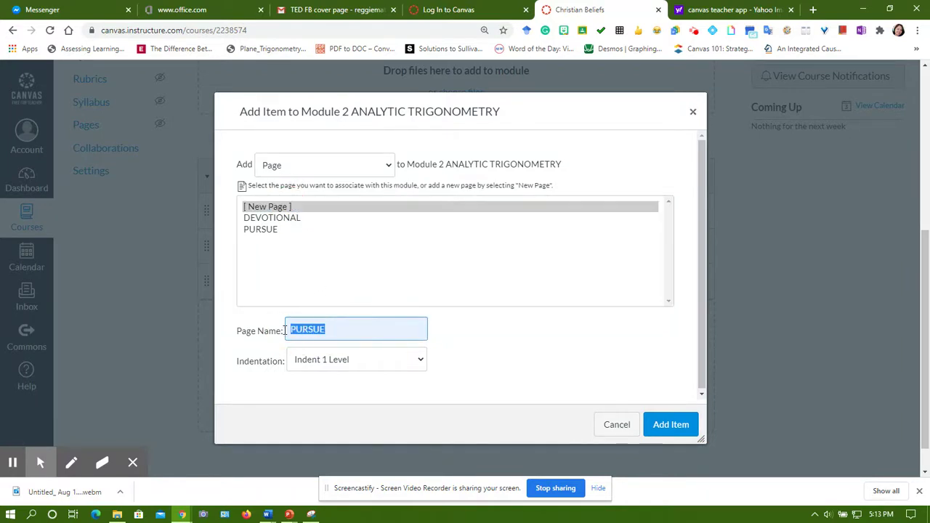
key("End")
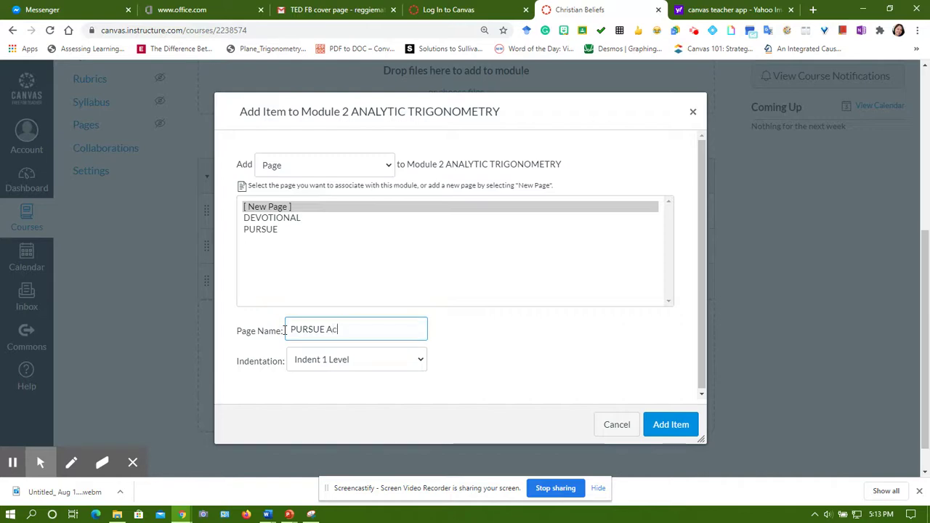
type("Activity")
left_click(686, 425)
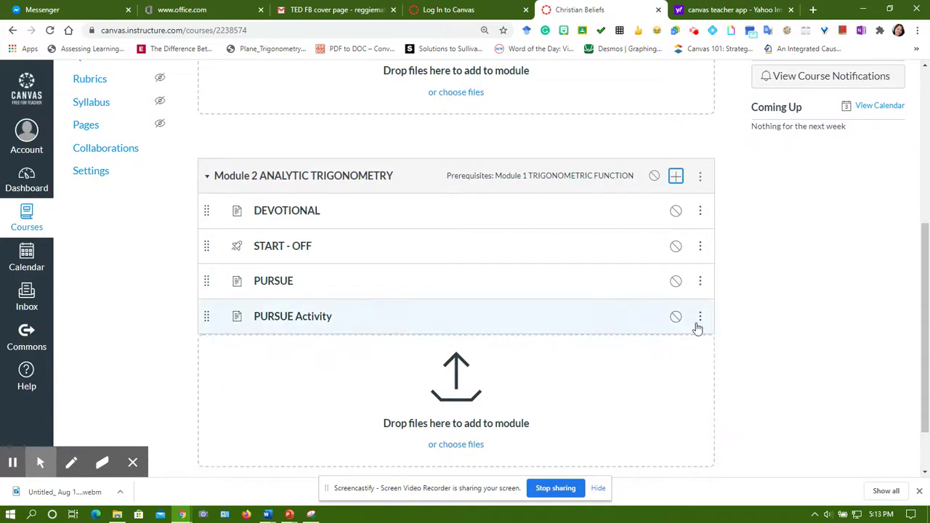
left_click(701, 317)
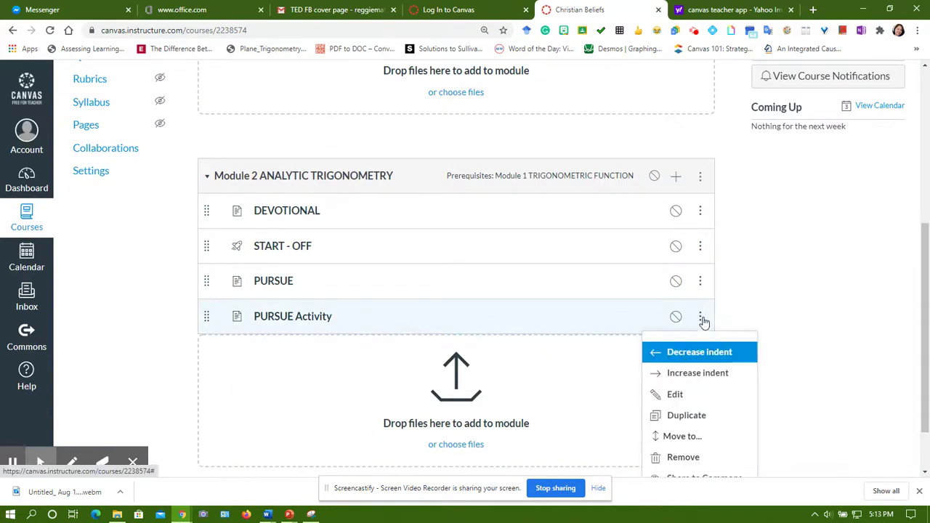
left_click(699, 374)
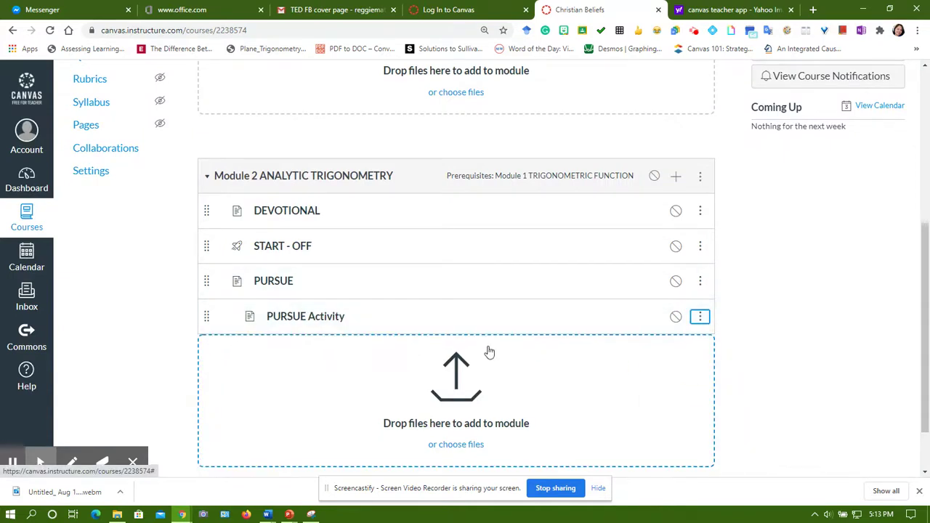
Step: Publish Module 2 ANALYTIC TRIGONOMETRY together with all its items
scroll(421, 255, "up", 2)
scroll(410, 218, "up", 3)
scroll(406, 218, "down", 4)
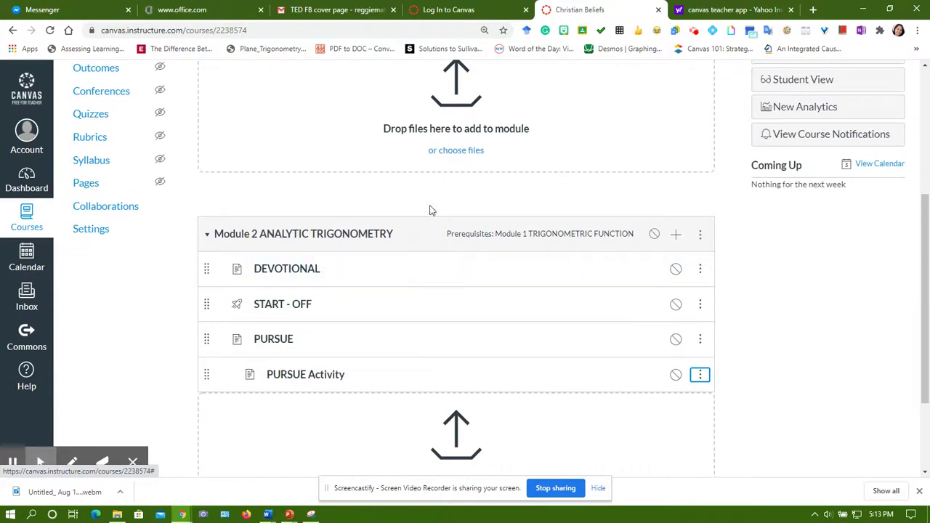
scroll(444, 160, "up", 2)
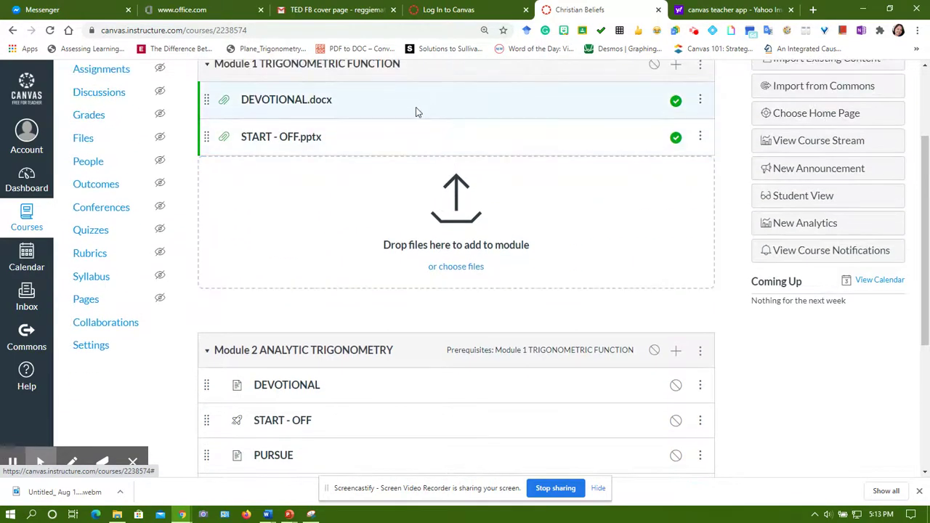
scroll(404, 218, "down", 2)
left_click(654, 234)
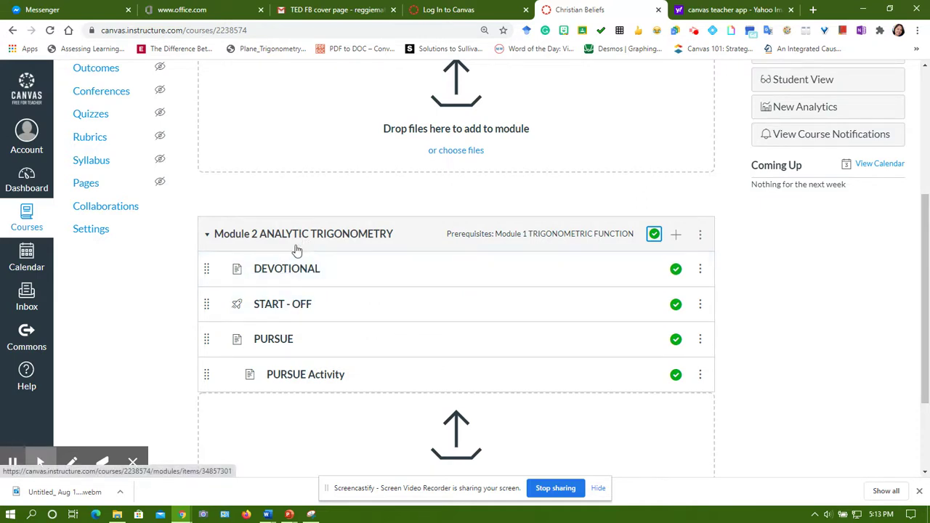
scroll(363, 225, "up", 3)
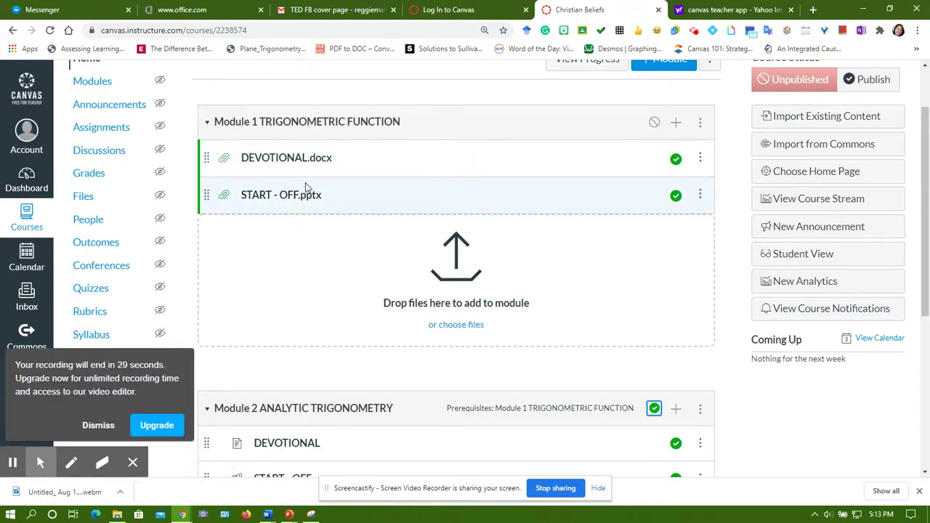
scroll(309, 197, "down", 3)
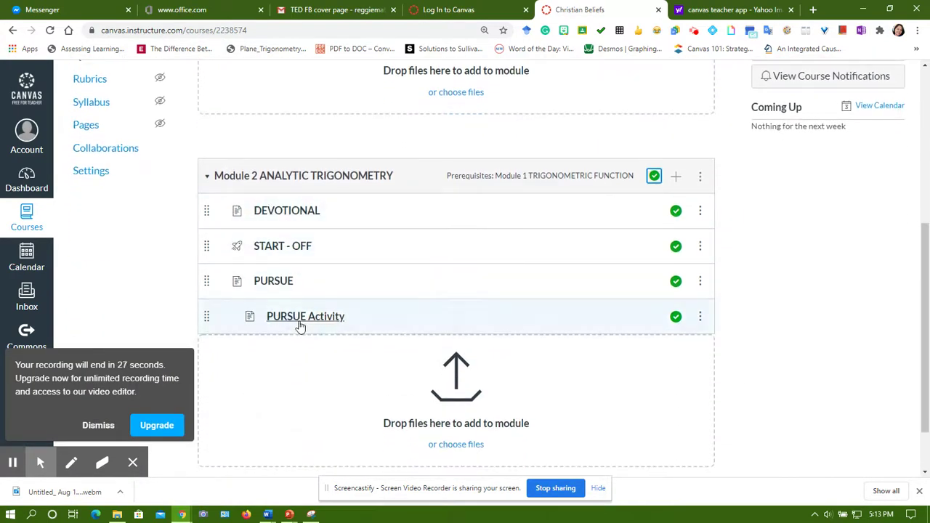